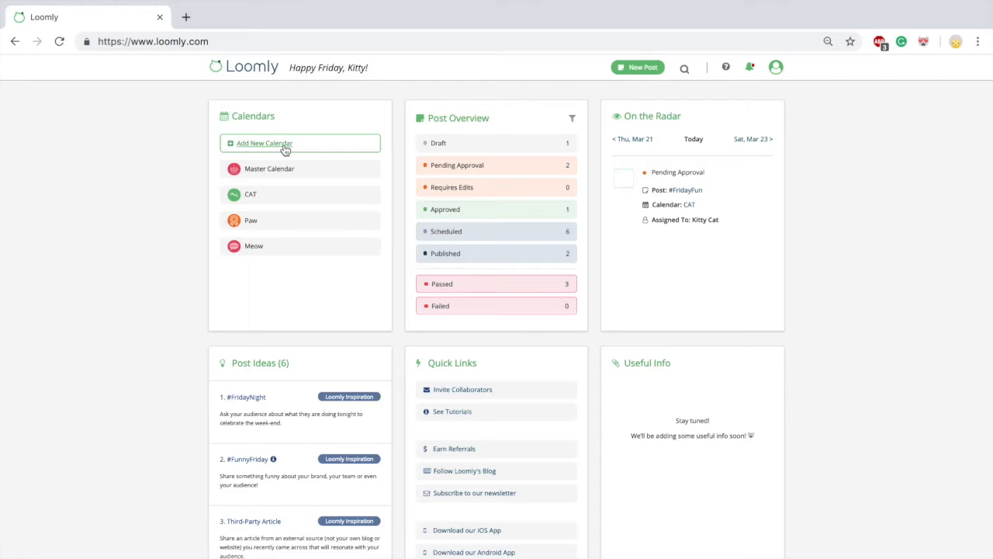
# Step: Start a new calendar named Cat Training and upload Jumping.png as its logo
pyautogui.click(285, 148)
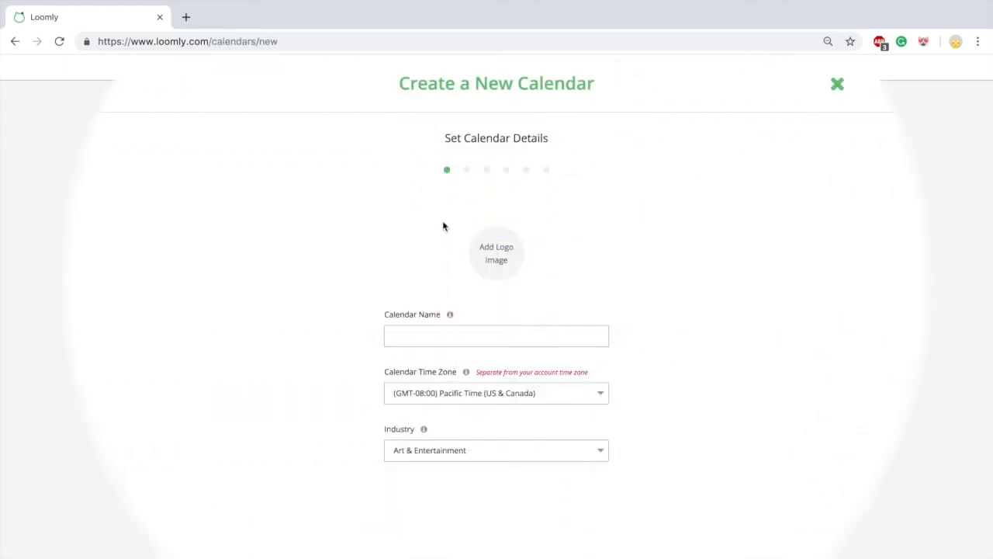
pyautogui.click(502, 260)
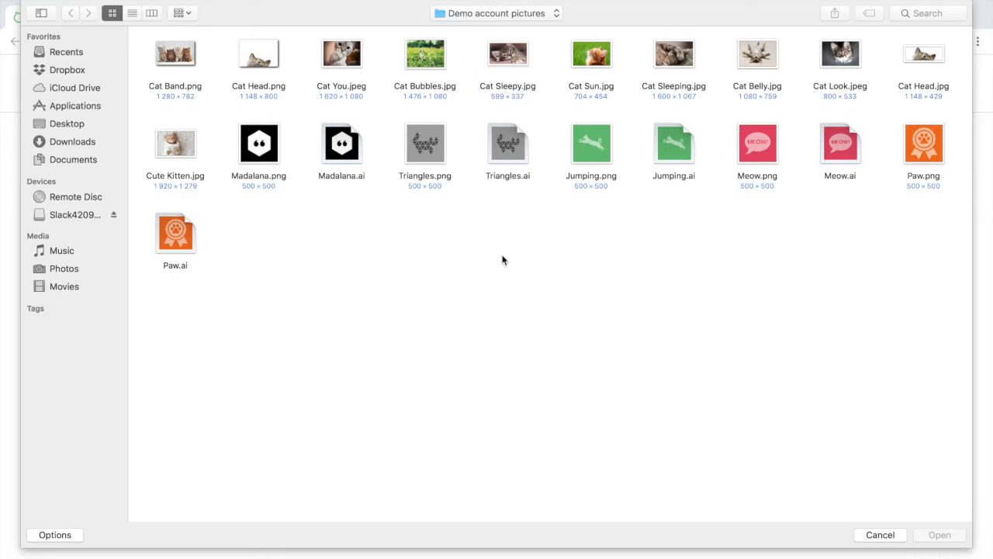
pyautogui.click(599, 142)
pyautogui.click(949, 539)
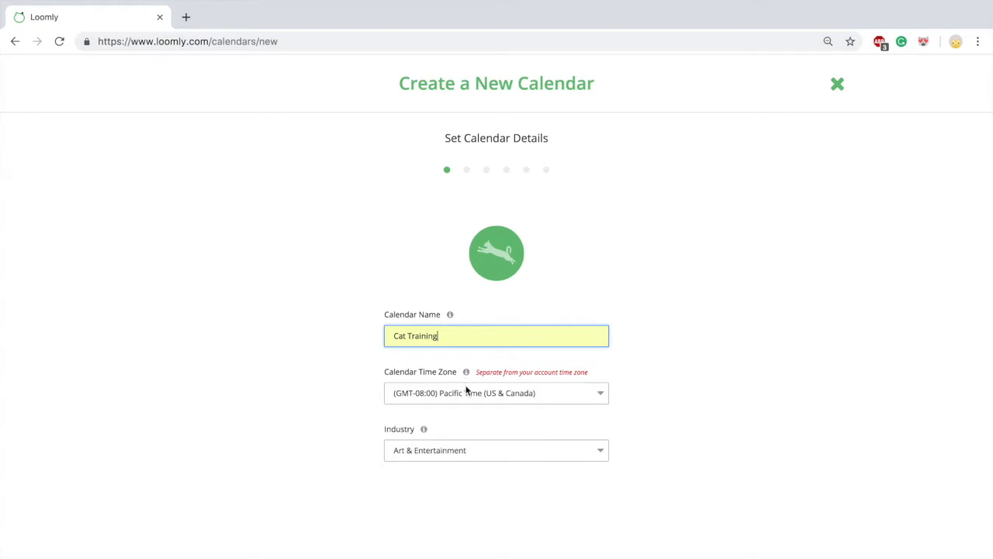
# Step: Set the calendar's time zone to Eastern Time (US & Canada) and choose the Lite Workflow
pyautogui.click(469, 394)
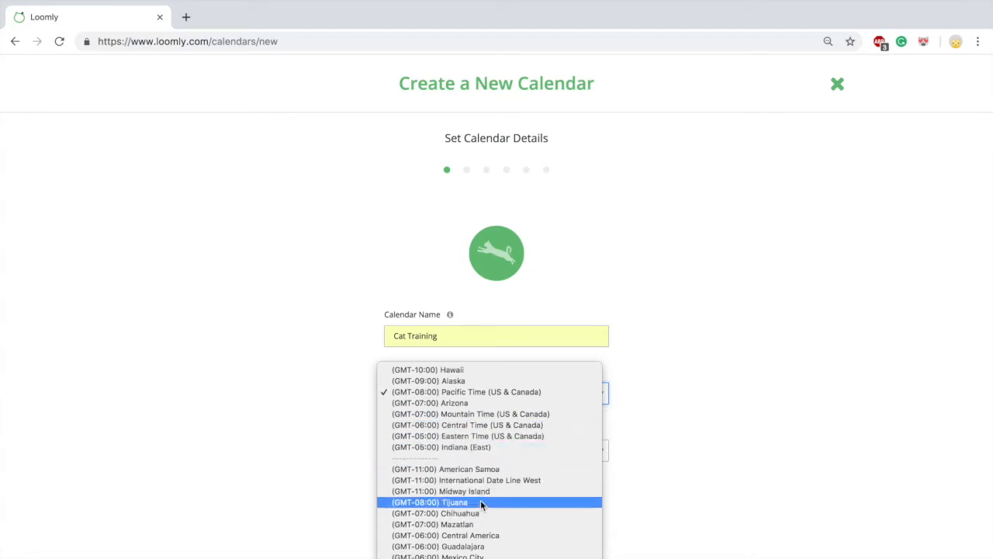
pyautogui.click(469, 435)
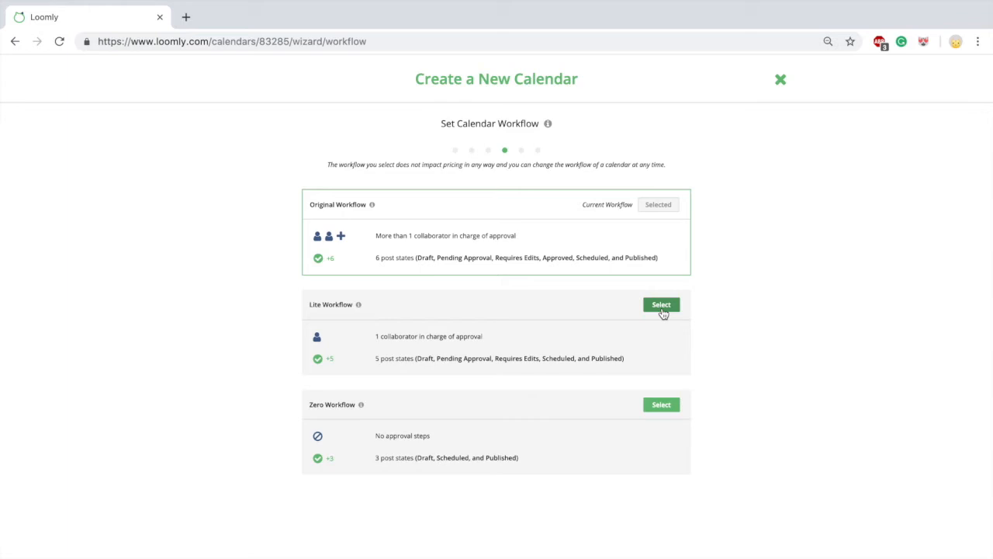
pyautogui.click(663, 310)
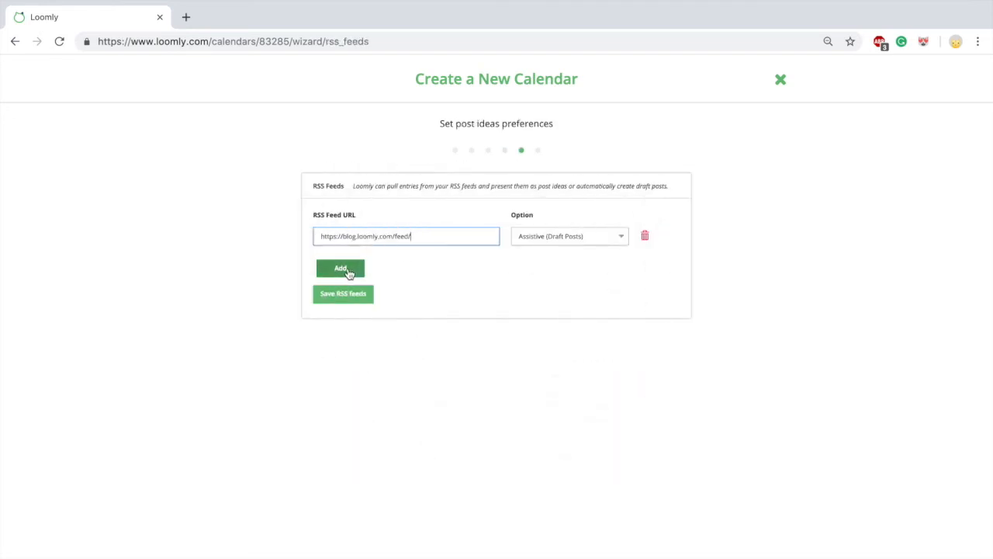
pyautogui.click(346, 269)
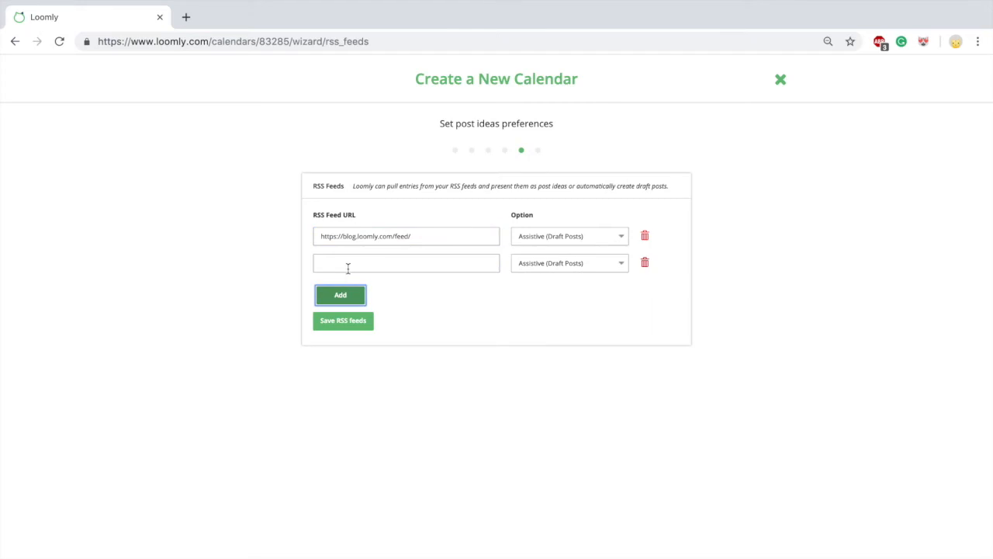
pyautogui.click(528, 269)
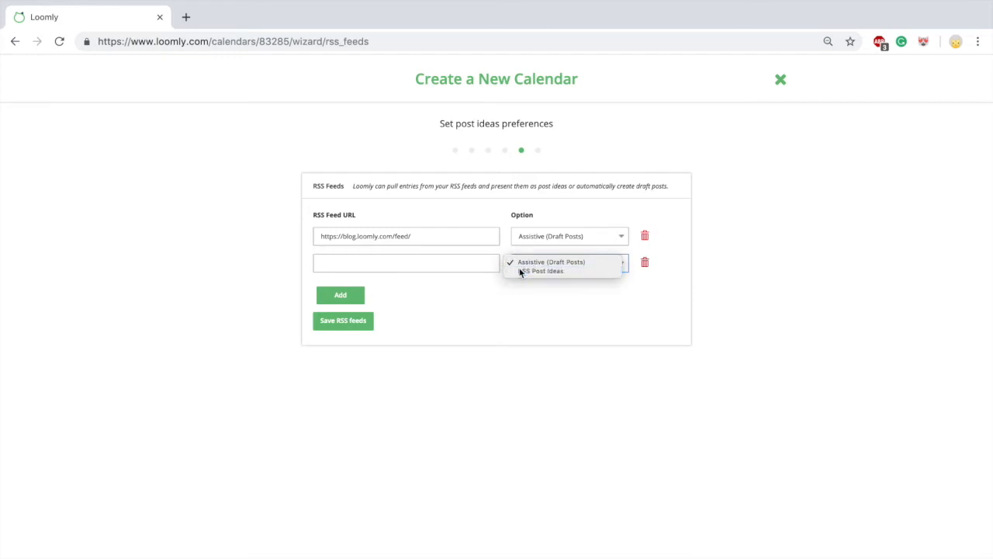
pyautogui.click(519, 270)
pyautogui.click(460, 266)
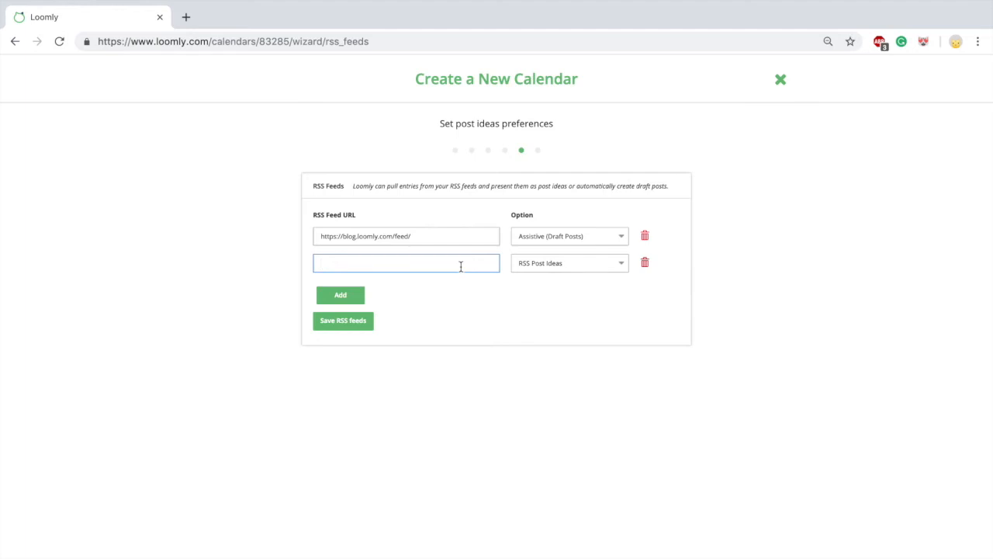
pyautogui.write('https://blog.loomly.com/feed/')
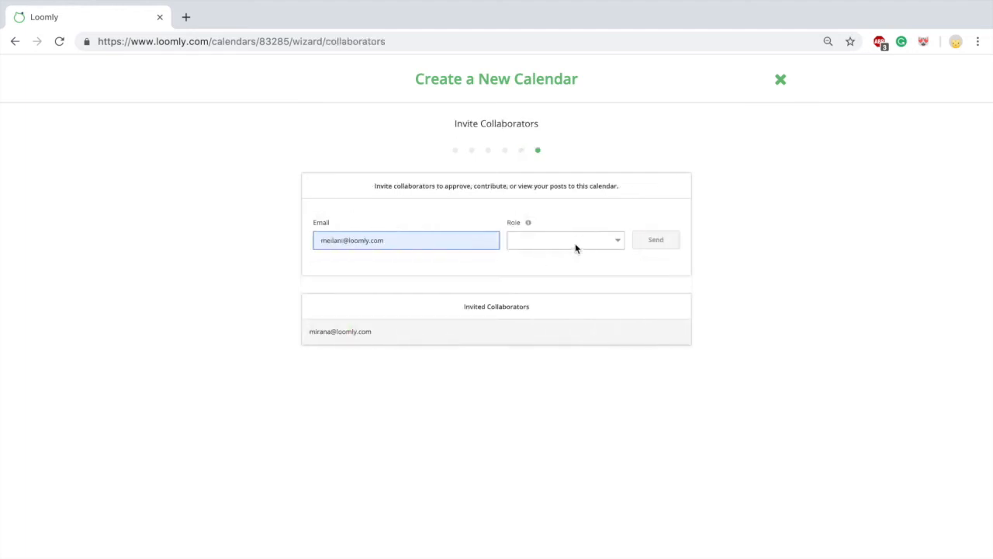
# Step: Invite a second collaborator by entering their e-mail address, assigning the Client role and sending the invitation
pyautogui.click(575, 243)
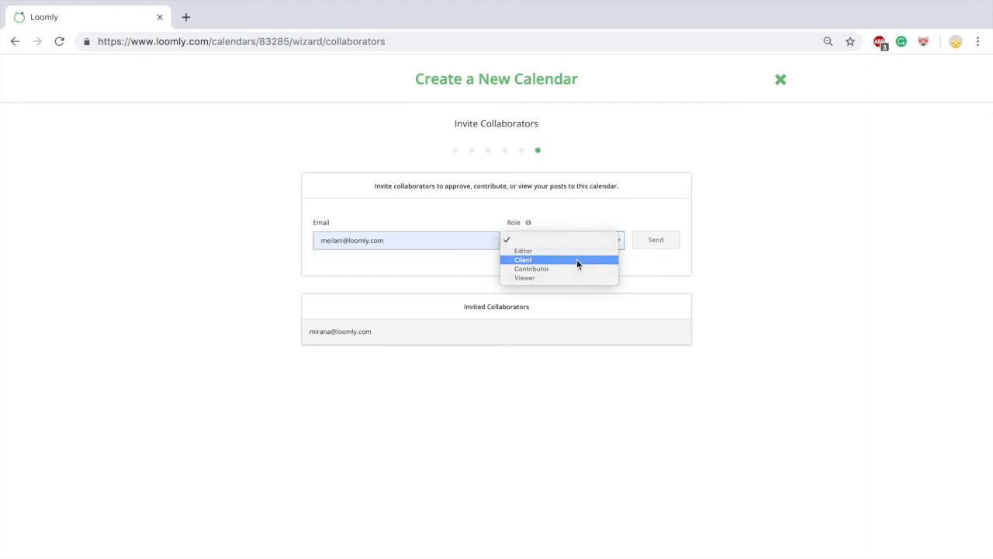
pyautogui.click(576, 259)
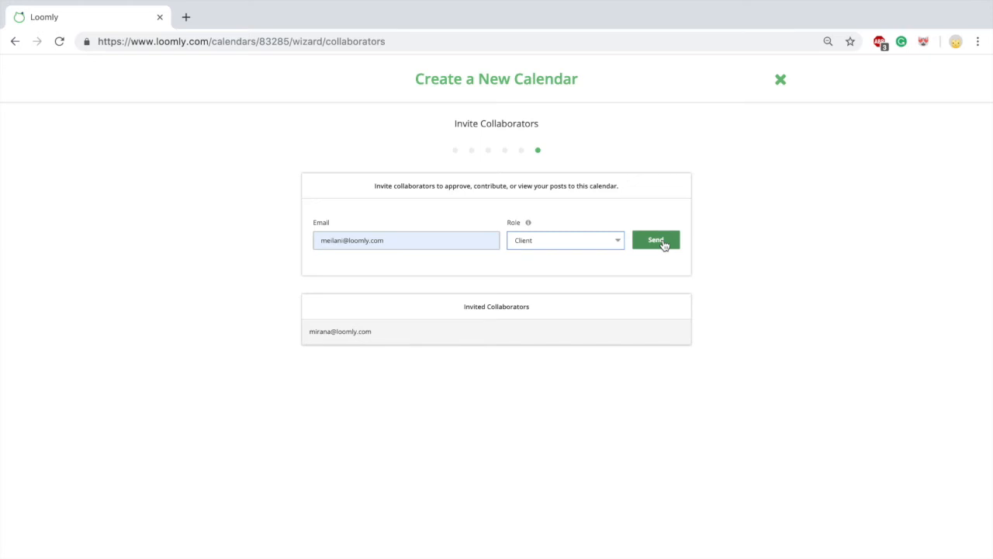
pyautogui.click(663, 245)
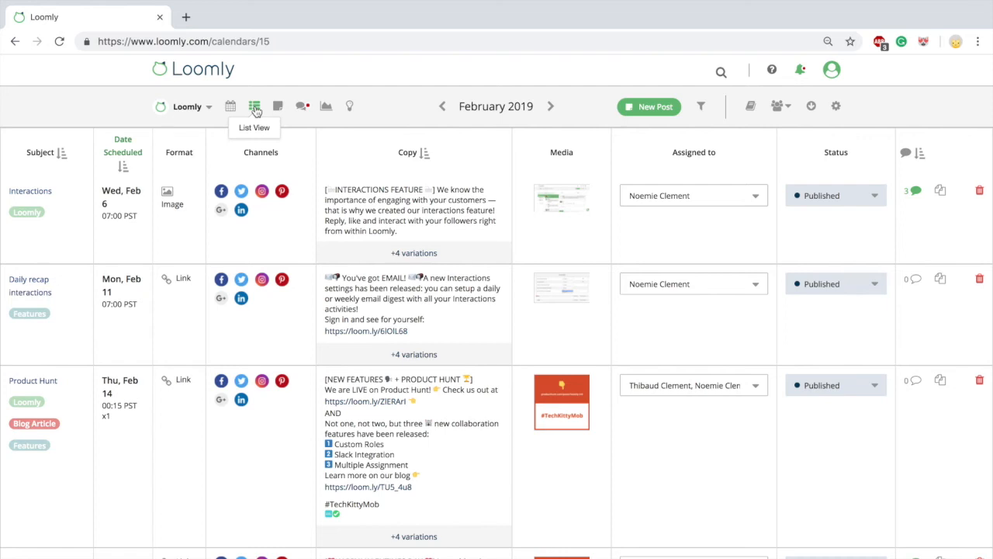
# Step: Switch the February 2019 posts from the list to the monthly calendar view and look through them
pyautogui.click(231, 108)
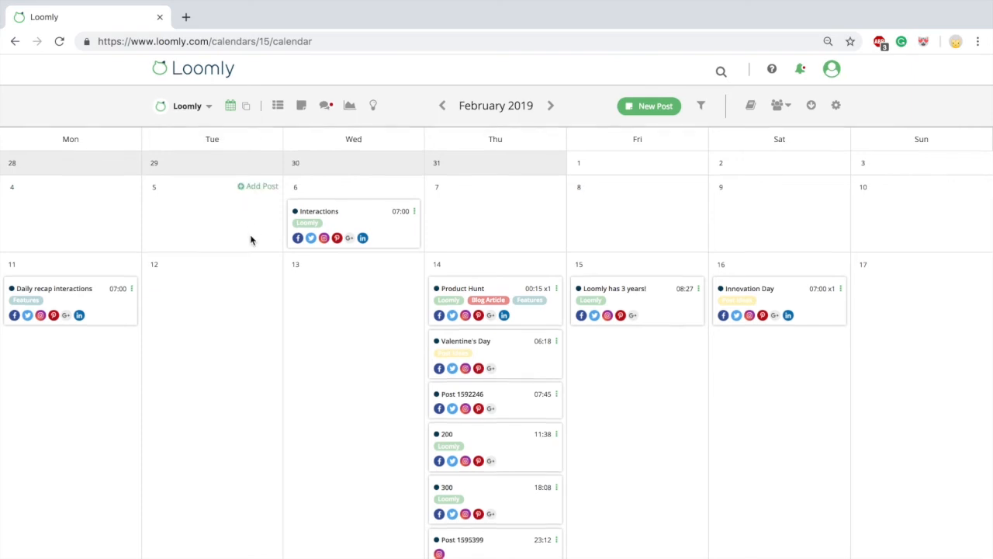
pyautogui.scroll(-1, 251, 238)
pyautogui.scroll(-1, 251, 239)
pyautogui.scroll(-2, 250, 240)
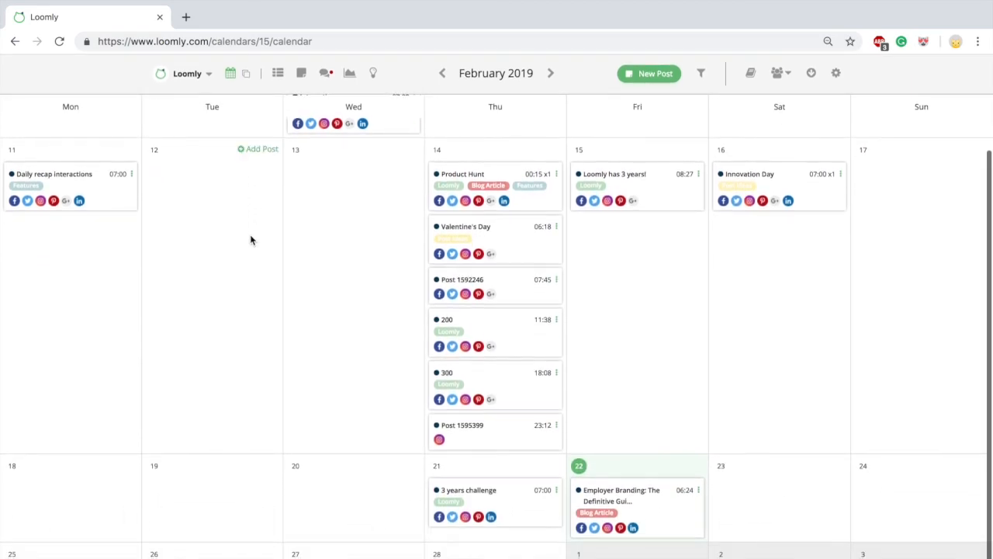
pyautogui.scroll(2, 249, 240)
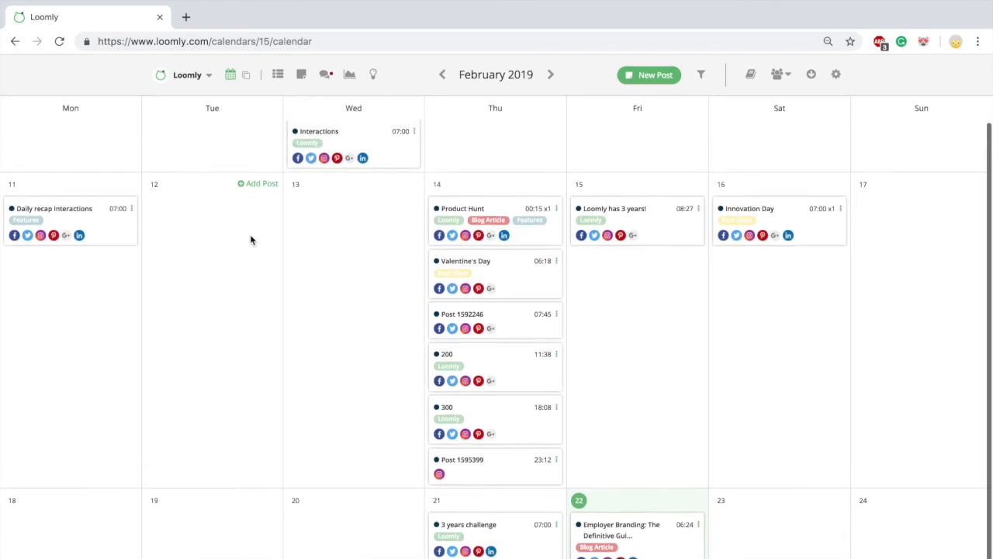
pyautogui.scroll(5, 249, 240)
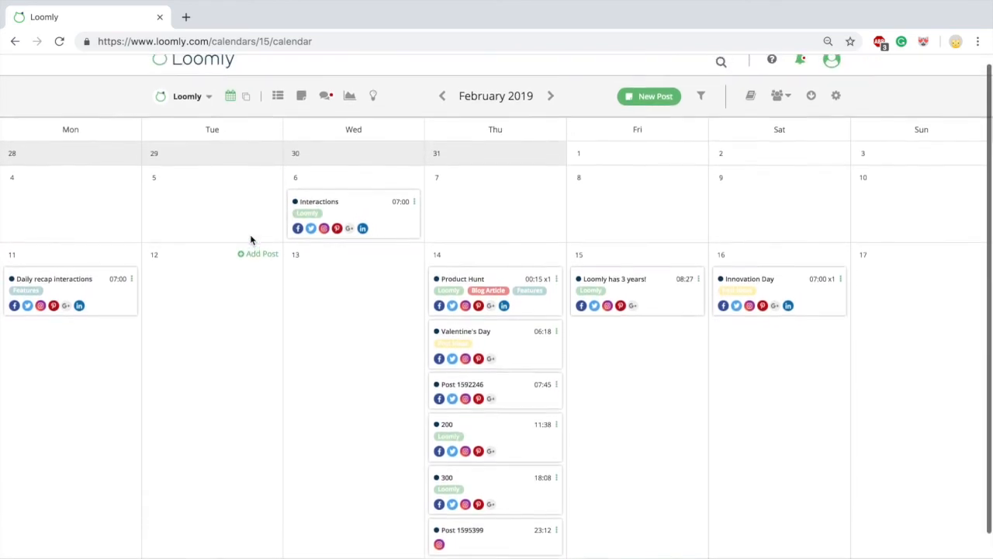
# Step: Review the calendar's Facebook analytics, from the account overview through audience likes to the post metrics
pyautogui.click(355, 101)
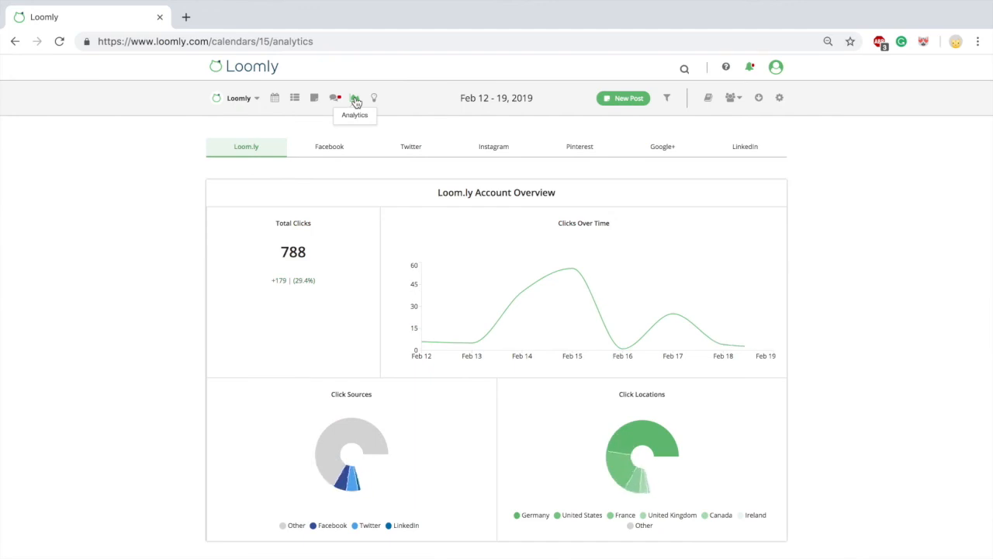
pyautogui.click(334, 148)
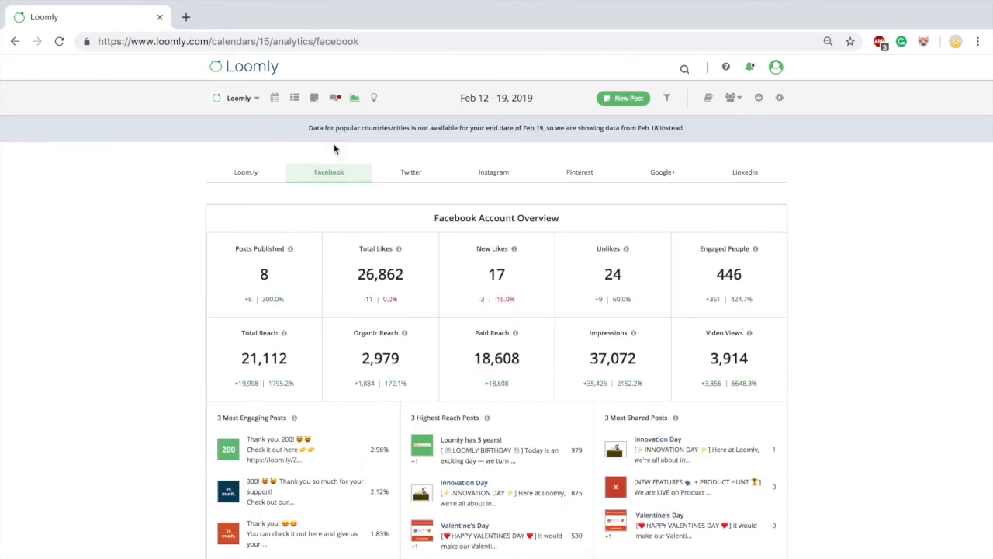
pyautogui.scroll(-3, 333, 148)
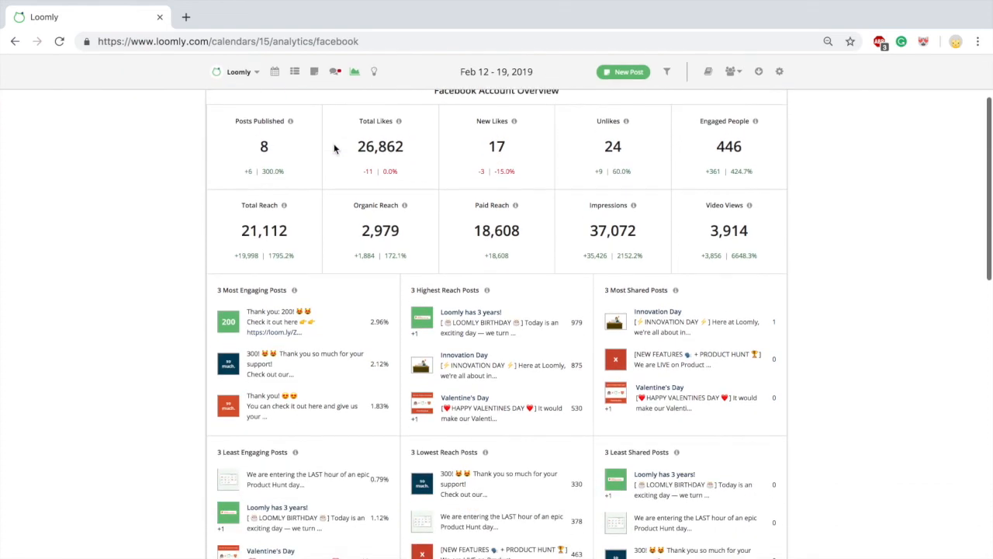
pyautogui.scroll(-5, 333, 149)
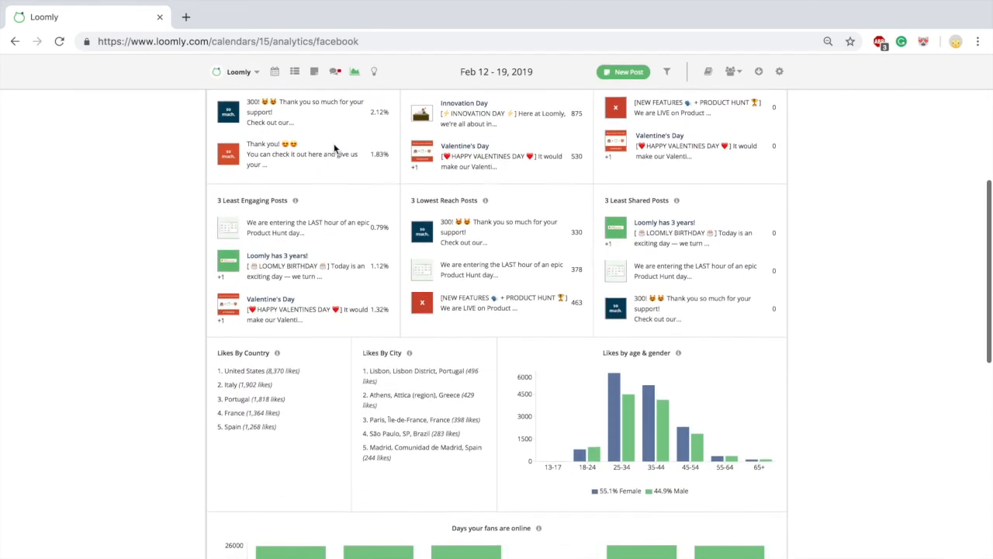
pyautogui.scroll(-2, 334, 148)
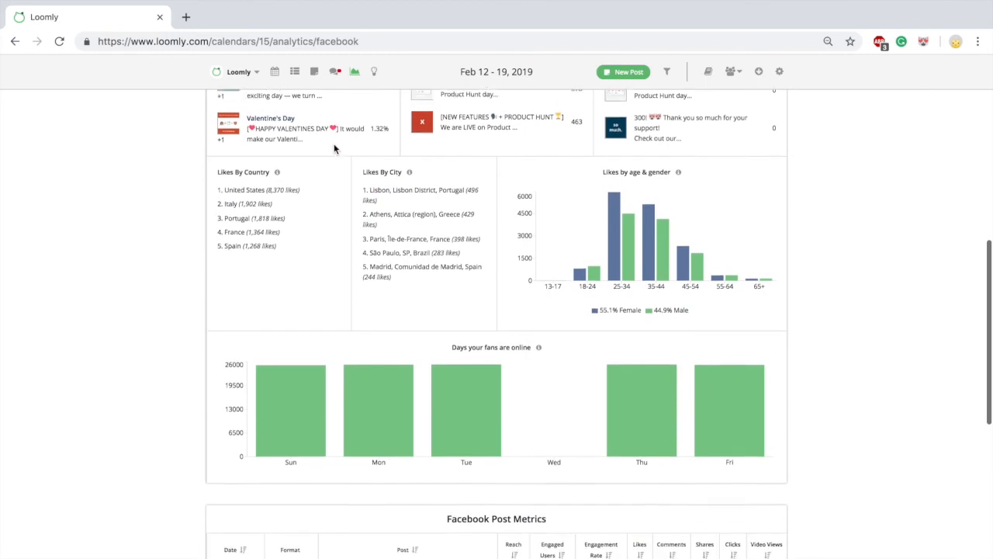
pyautogui.scroll(-2, 335, 148)
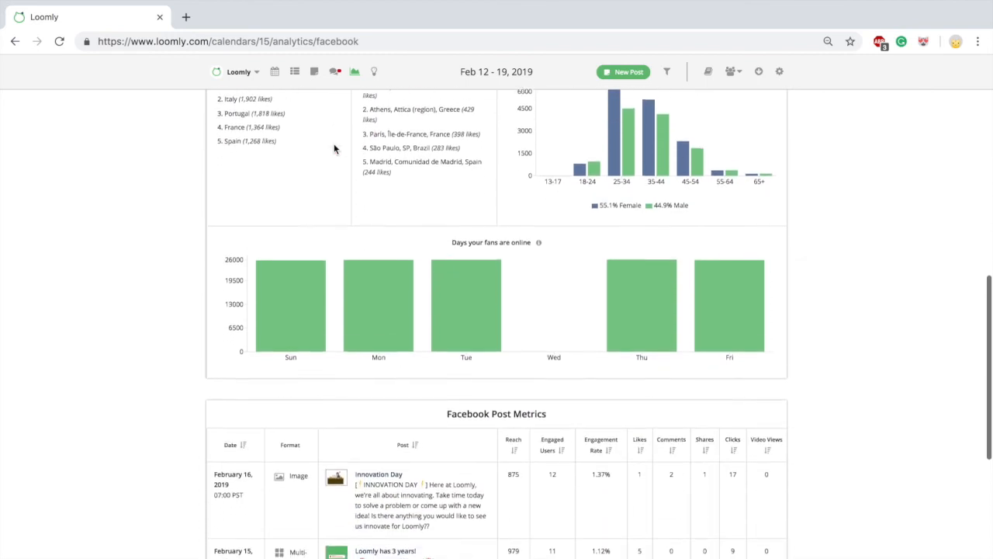
pyautogui.scroll(2, 335, 148)
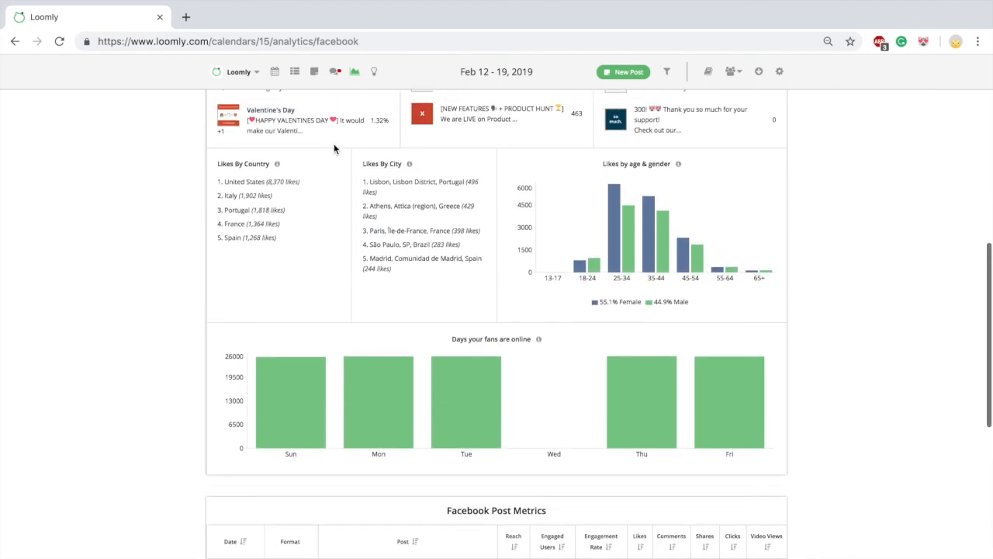
pyautogui.scroll(4, 335, 148)
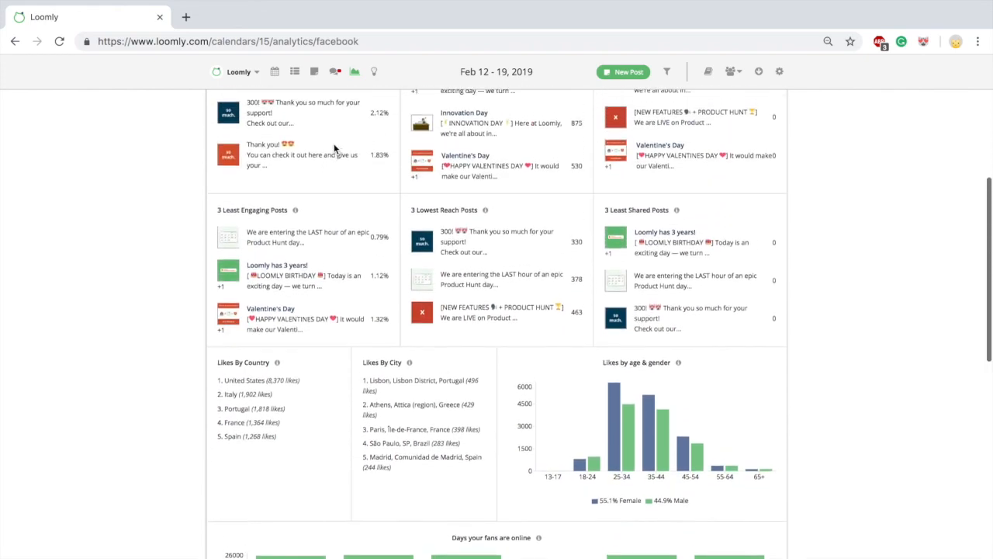
pyautogui.scroll(3, 334, 148)
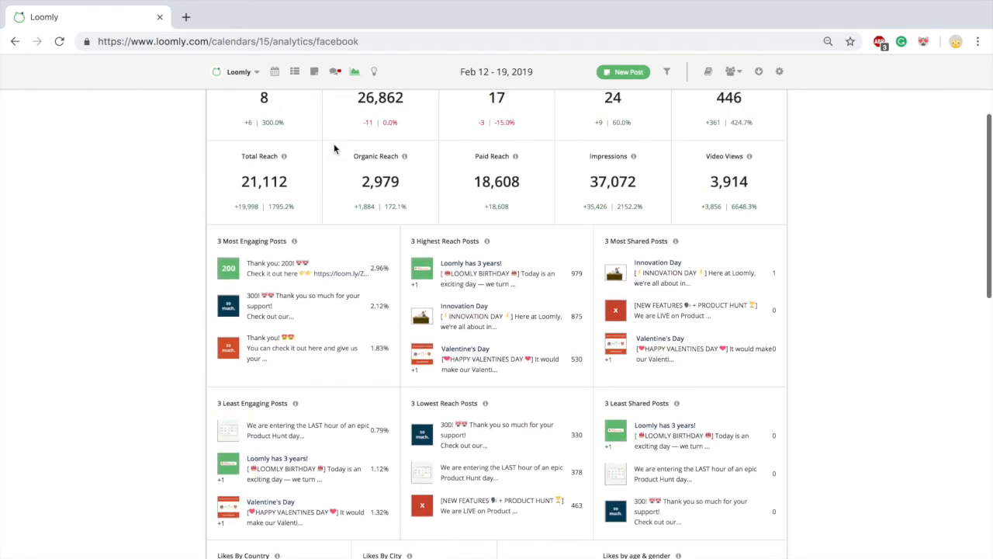
pyautogui.scroll(1, 334, 149)
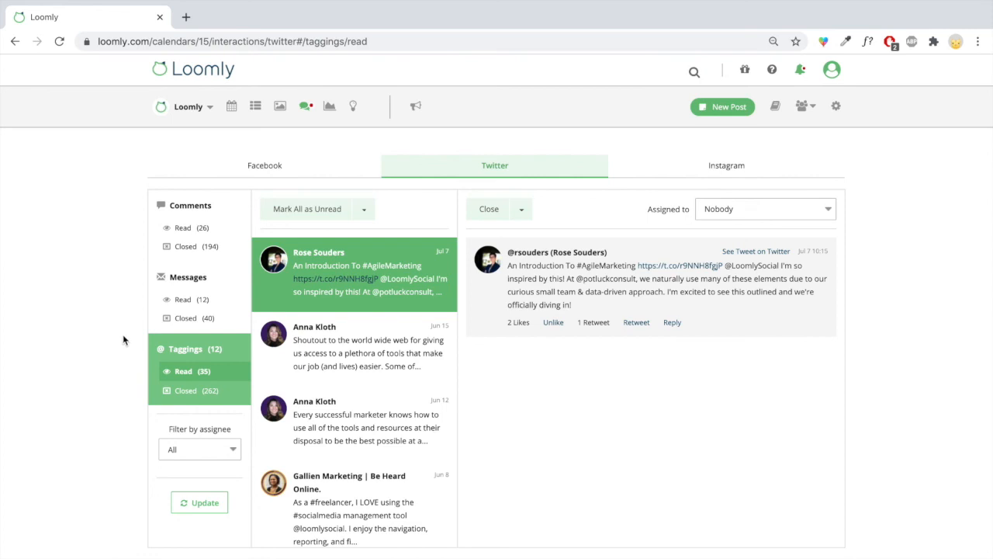
# Step: Show the read comments in the Twitter interactions
pyautogui.click(183, 231)
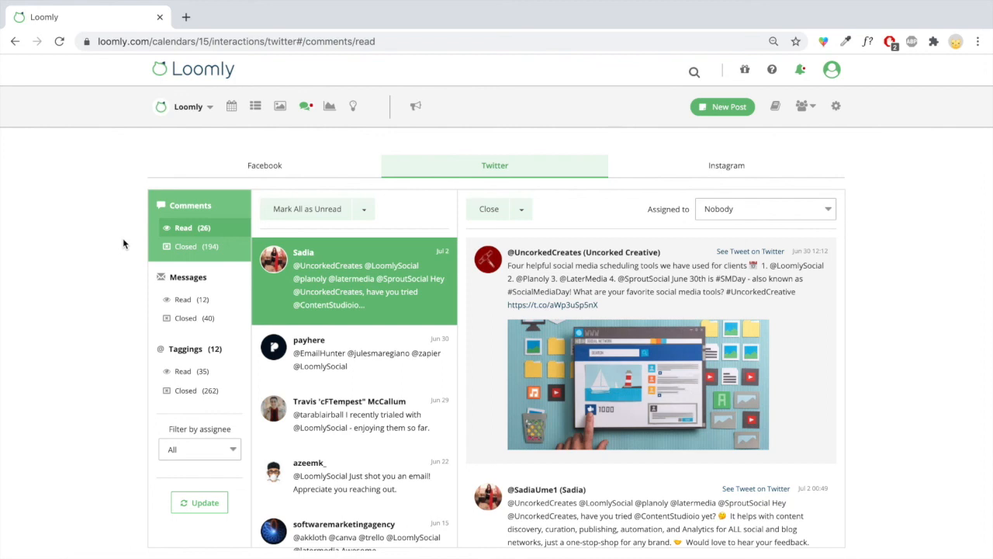
# Step: Send the support team the chat message "Hello! Thanks for watching this video!" and close the chat
pyautogui.click(921, 540)
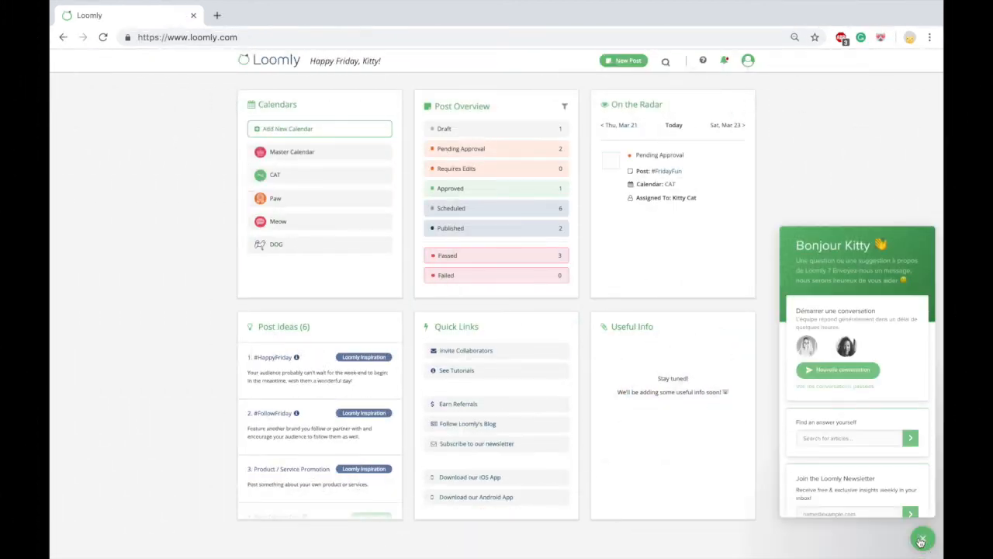
pyautogui.click(836, 370)
pyautogui.write('Hello! Thanks for wa')
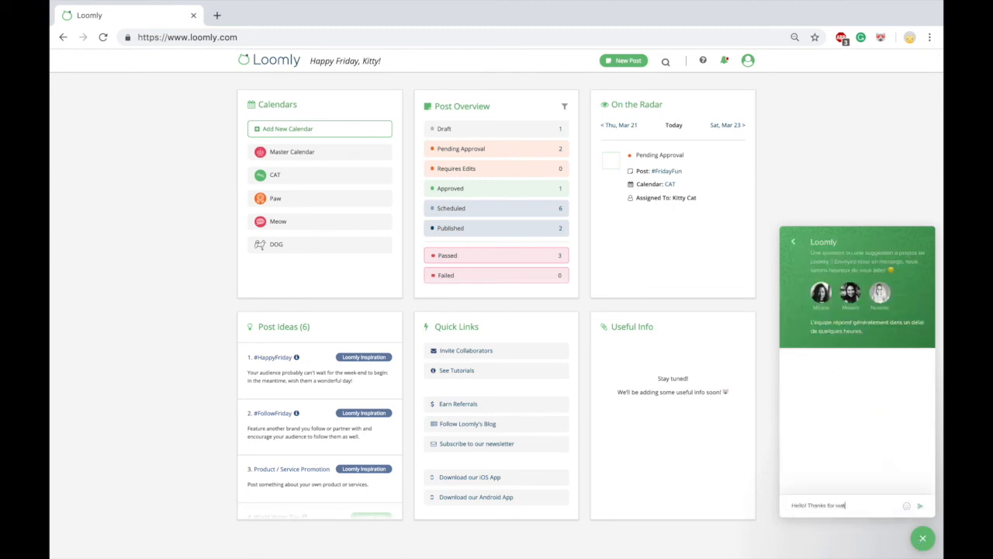
pyautogui.press('Return')
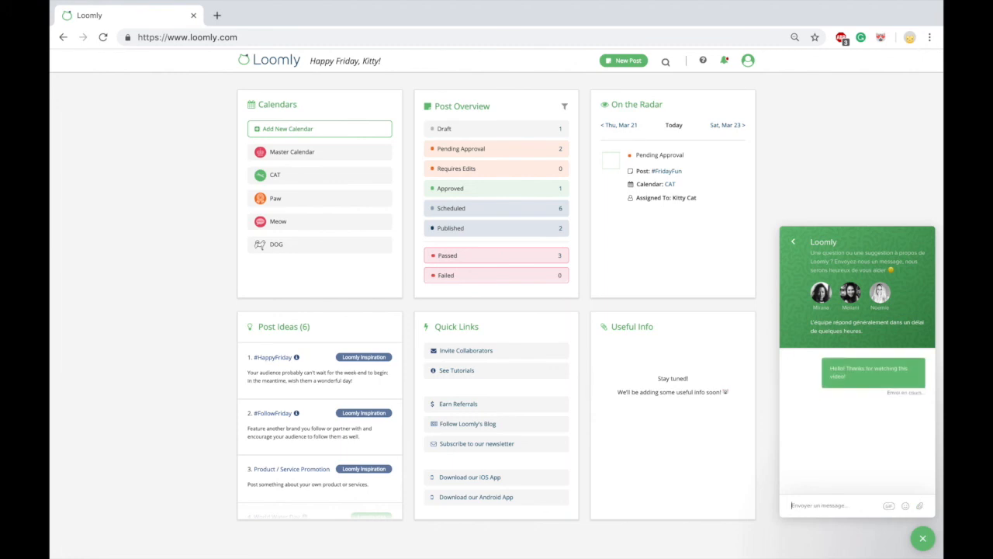
pyautogui.click(793, 243)
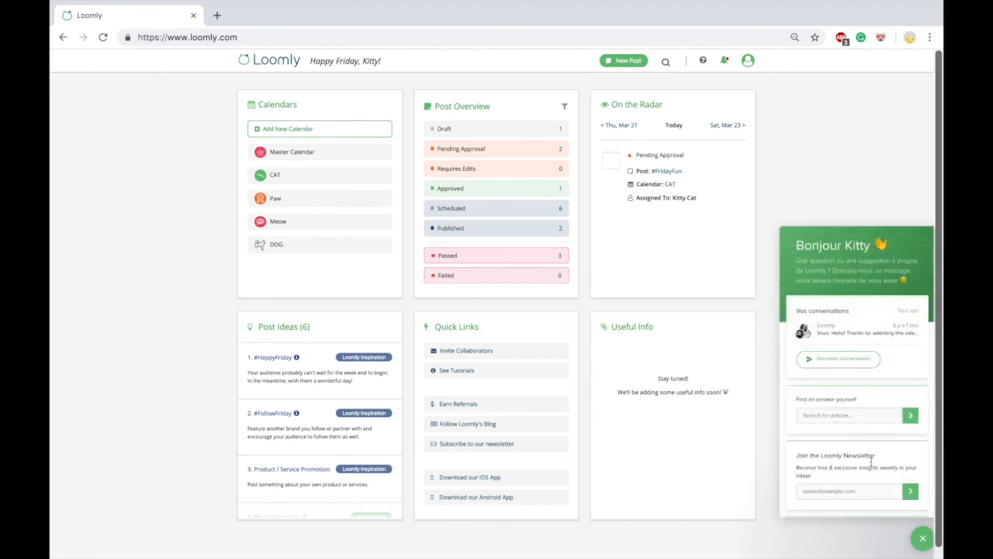
pyautogui.click(920, 537)
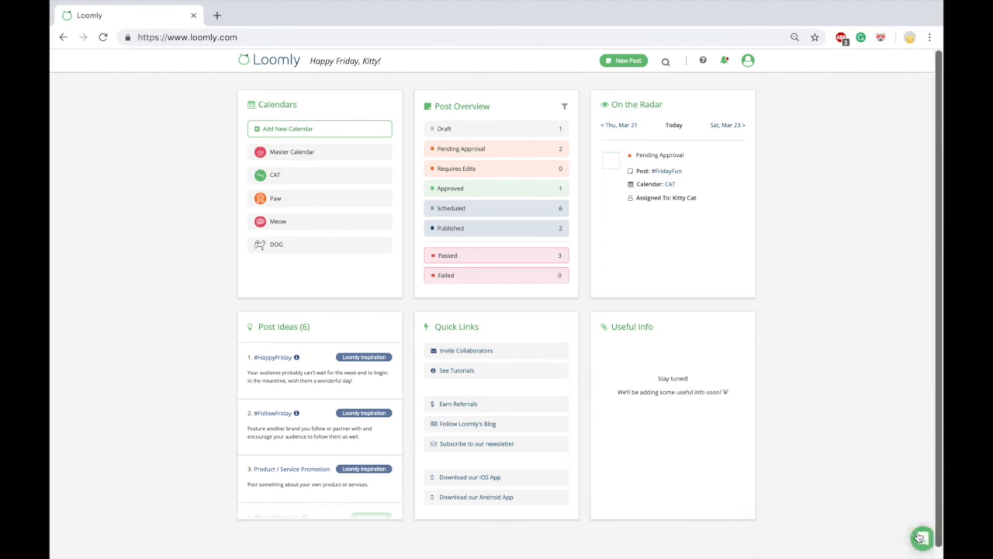